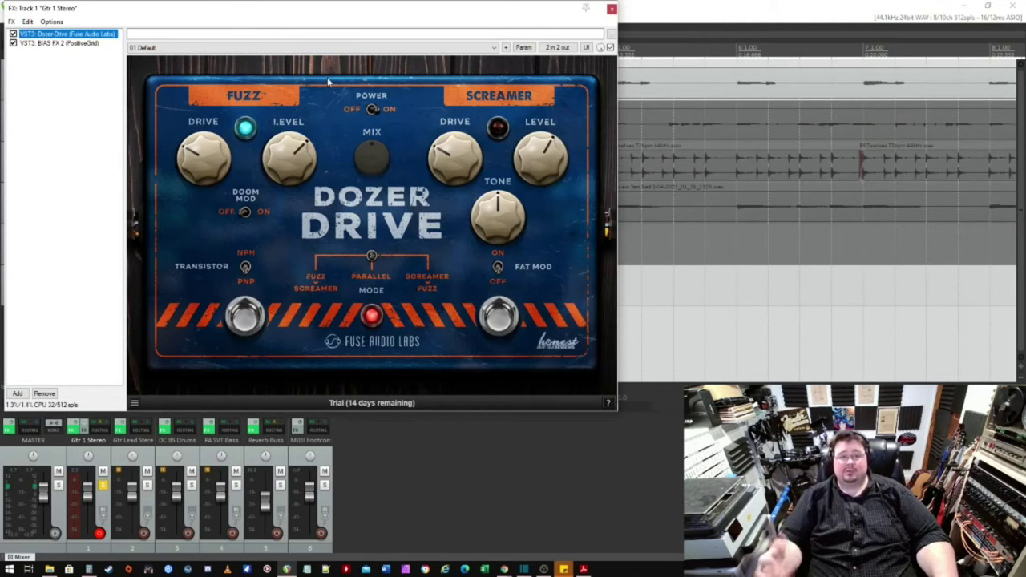
Check the BIAS FX 2 amp, then return to Dozer Drive and bypass it on Gtr 1 Stereo
left_click(47, 43)
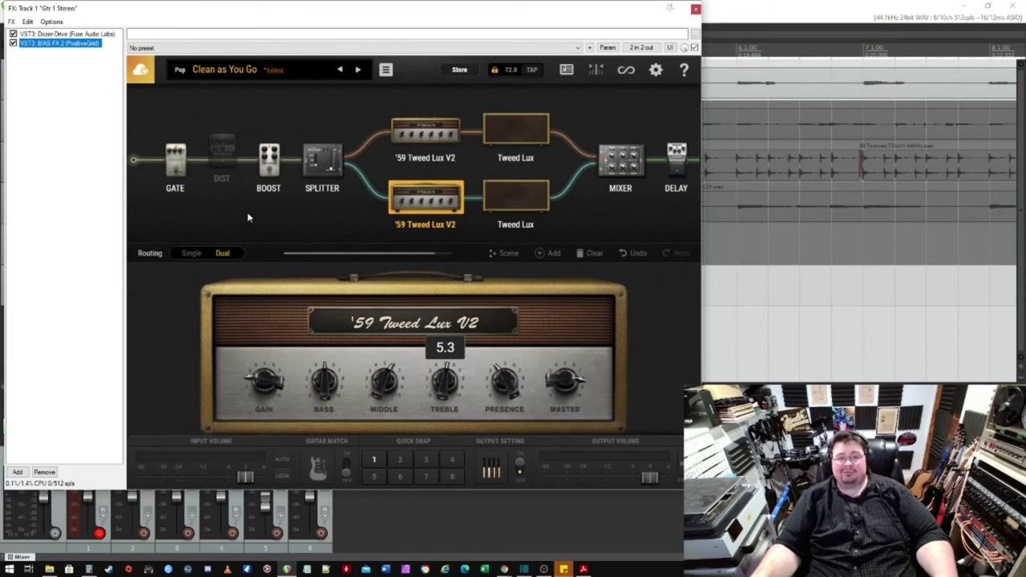
left_click(74, 34)
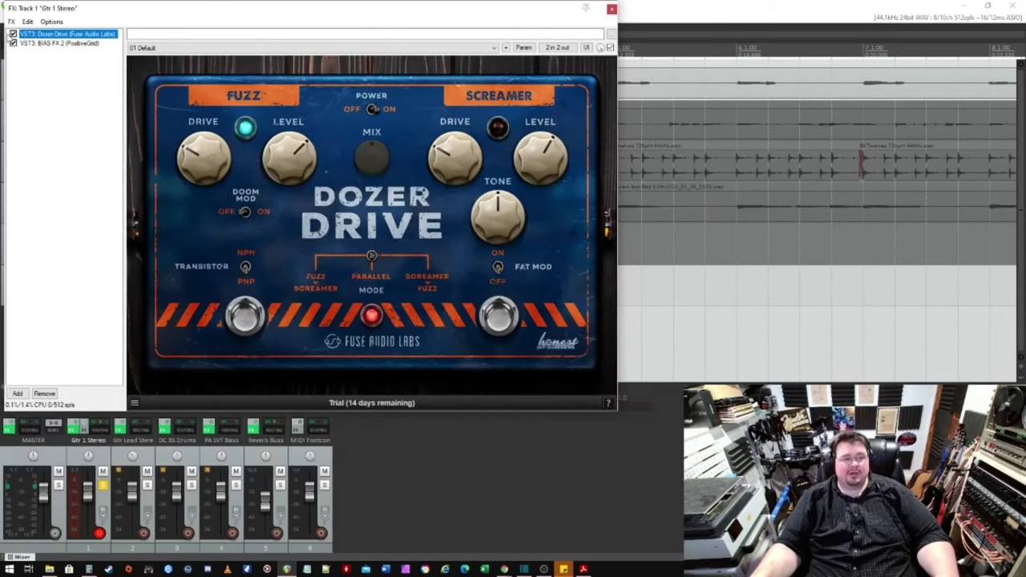
left_click(13, 34)
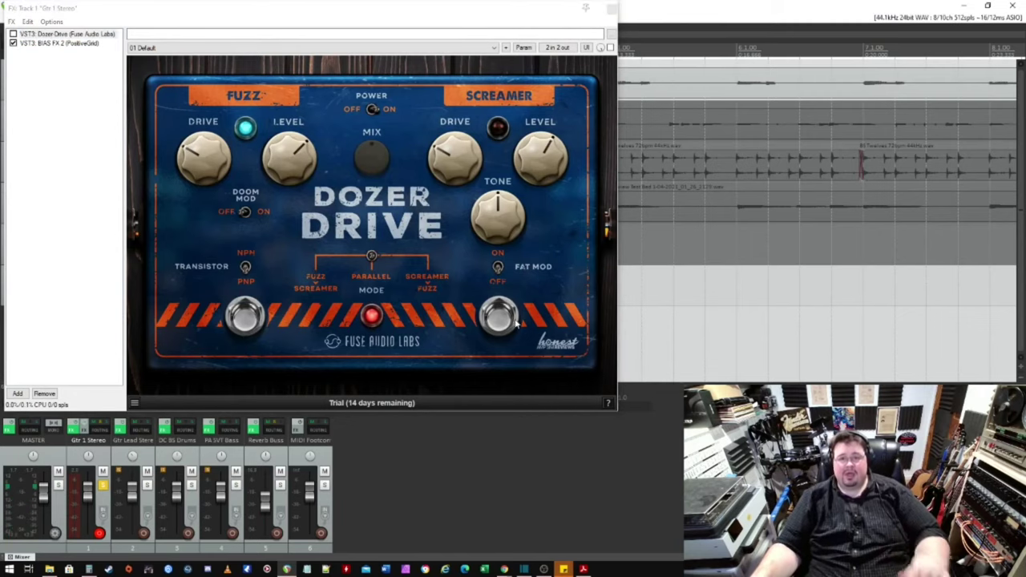
Re-enable Dozer Drive and toggle its Fuzz footswitch off and on twice, leaving Fuzz on
left_click(13, 34)
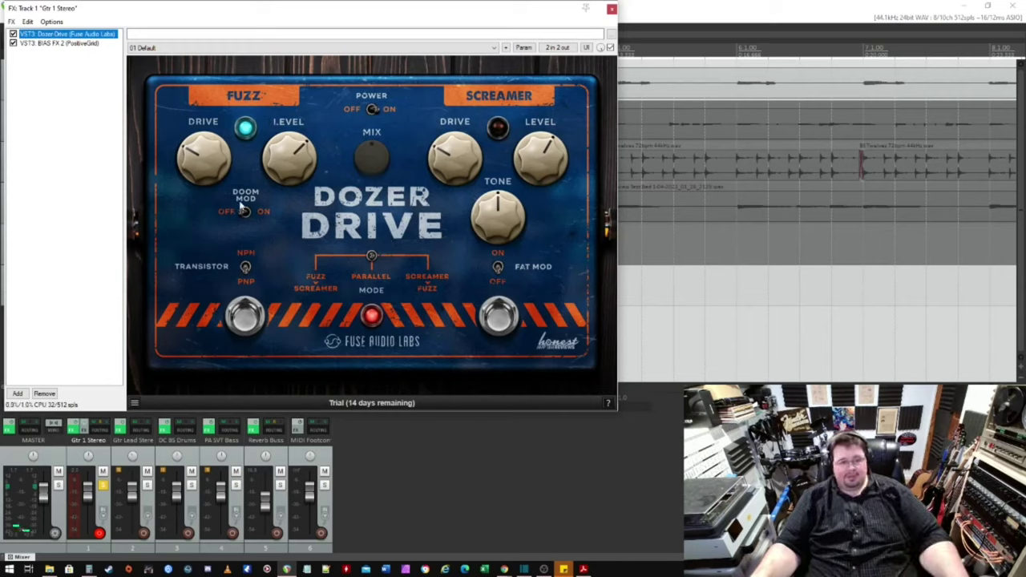
left_click(243, 315)
left_click(243, 314)
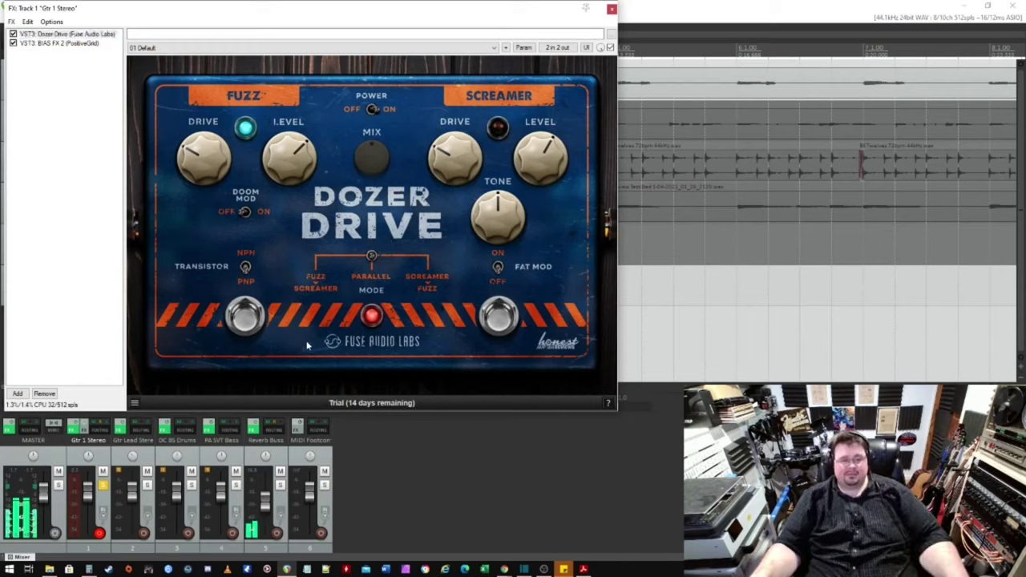
left_click(247, 319)
left_click(246, 325)
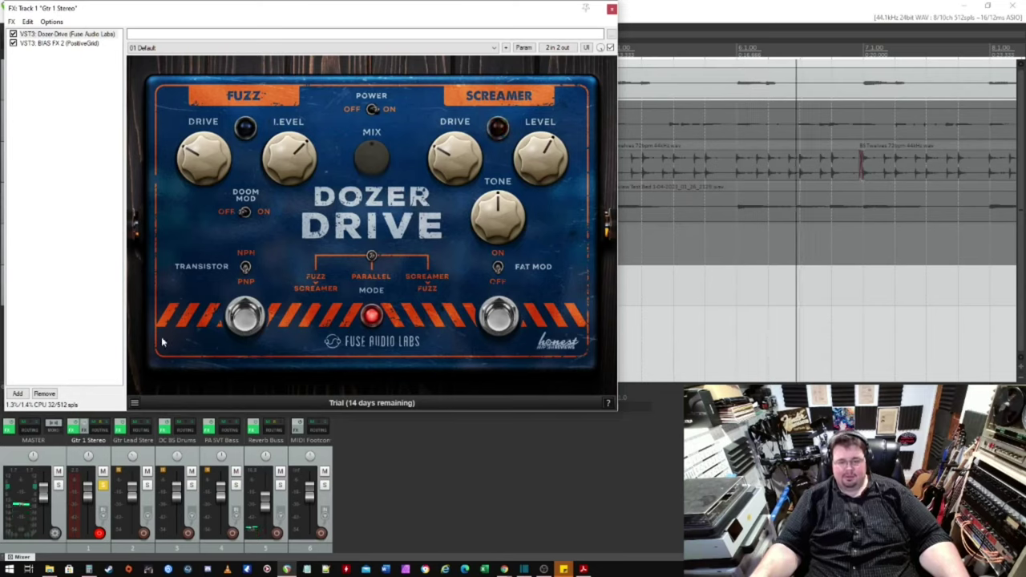
Engage the Fuzz side and audition Fuzz Drive between about 20 and 93, settling on 72
left_click(245, 319)
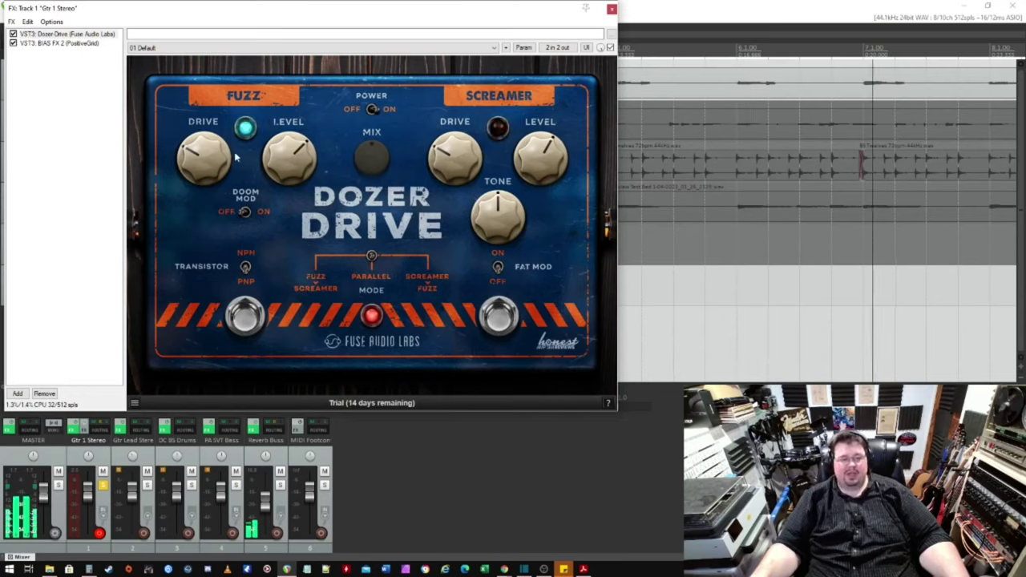
left_click_drag(207, 148, 206, 106)
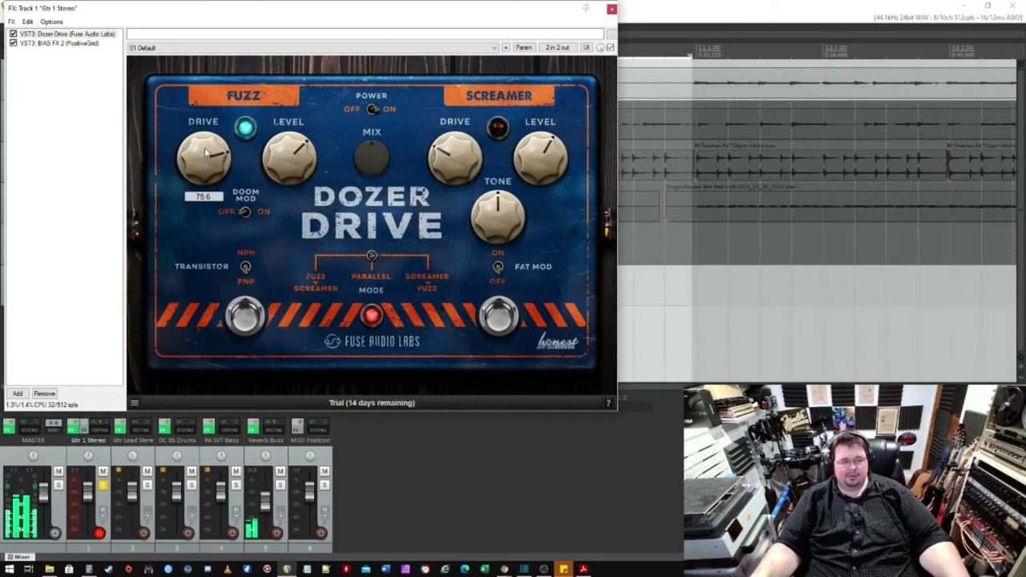
left_click_drag(207, 149, 238, 235)
left_click_drag(194, 176, 201, 106)
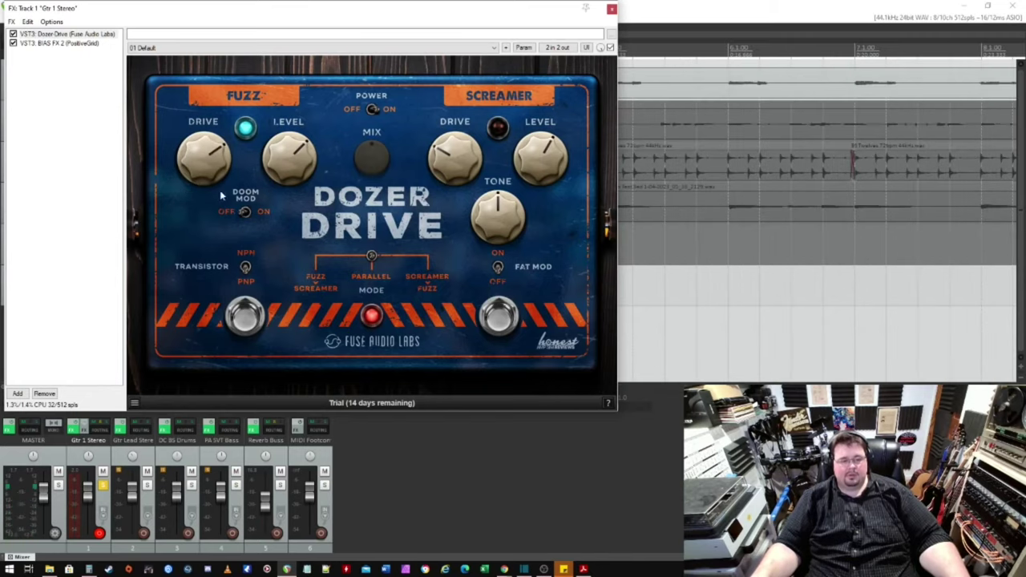
left_click_drag(204, 140, 226, 218)
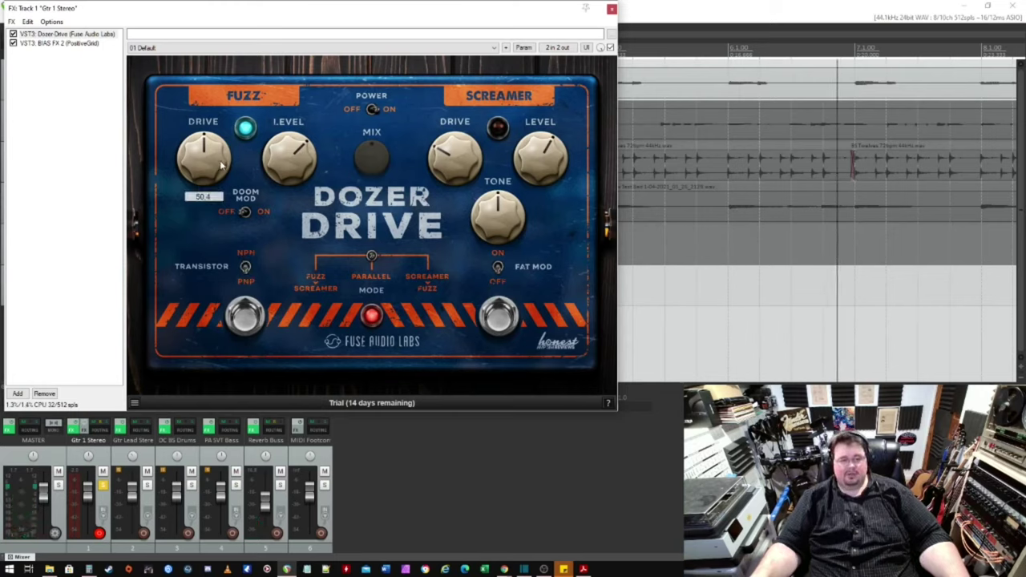
mouse_move(204, 157)
left_mouse_down()
mouse_move(205, 172)
mouse_move(206, 149)
left_mouse_up()
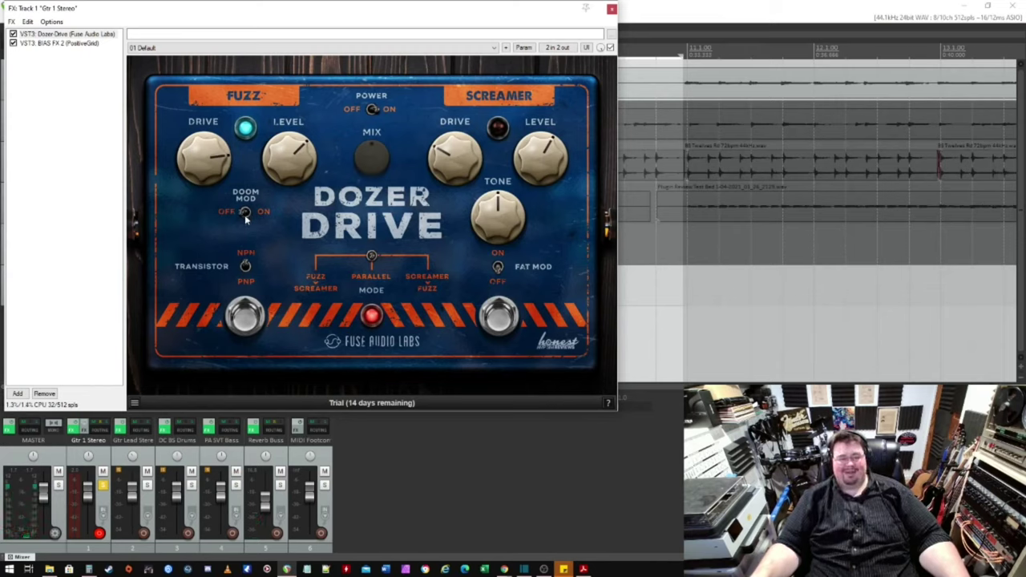
left_click_drag(207, 160, 208, 159)
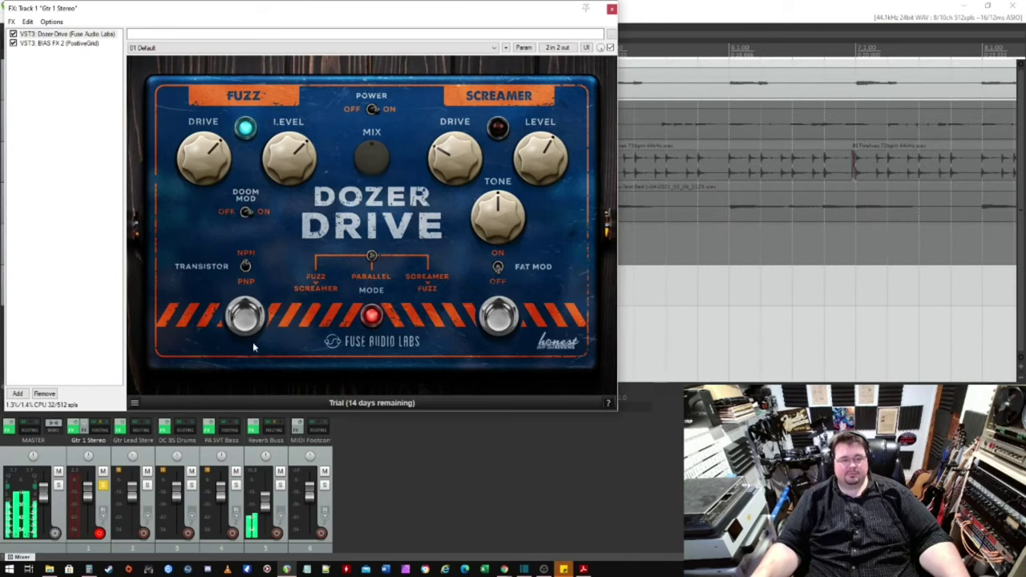
Bypass the Fuzz side and engage the Screamer side
left_click(668, 465)
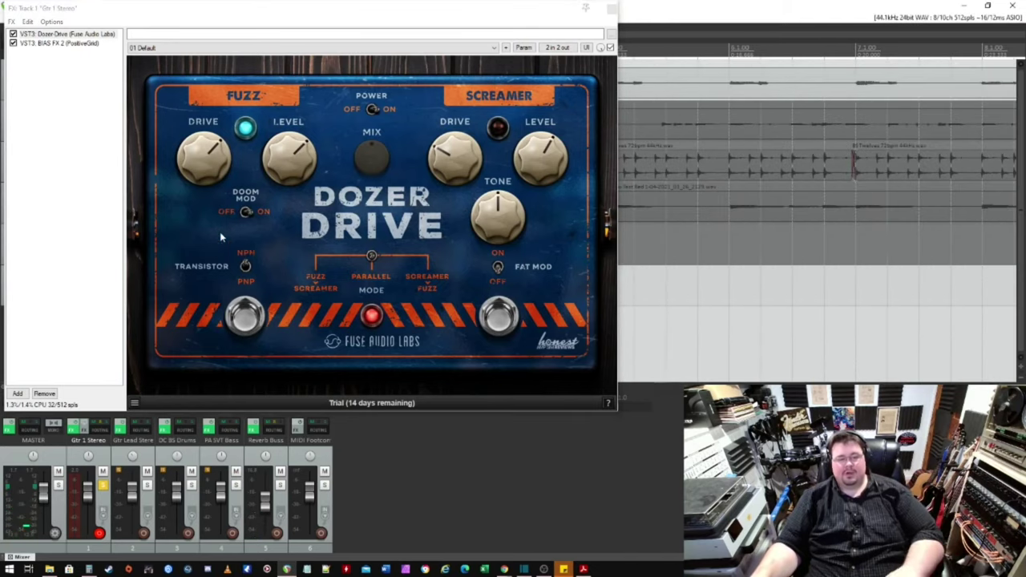
left_click(252, 318)
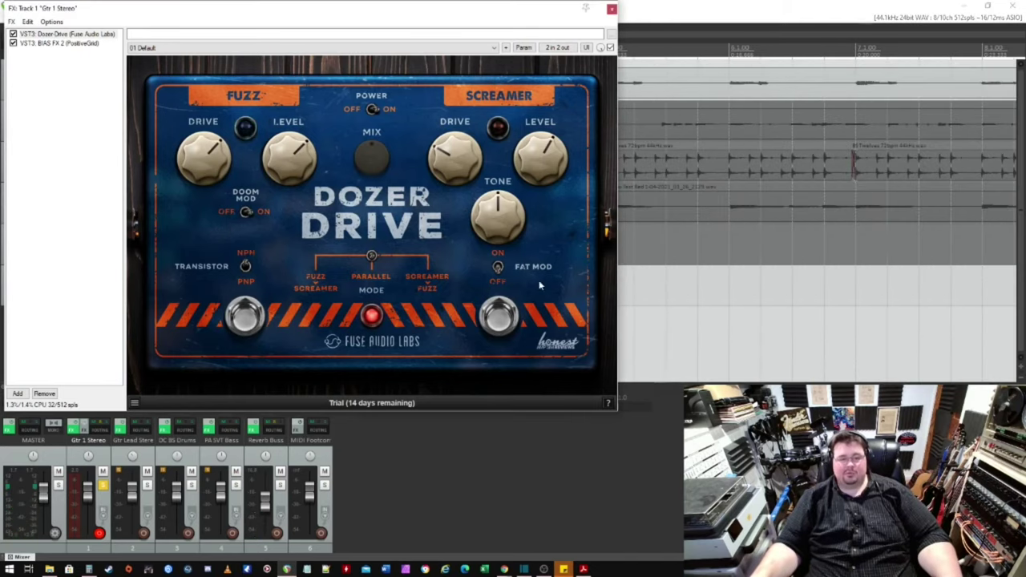
left_click(496, 317)
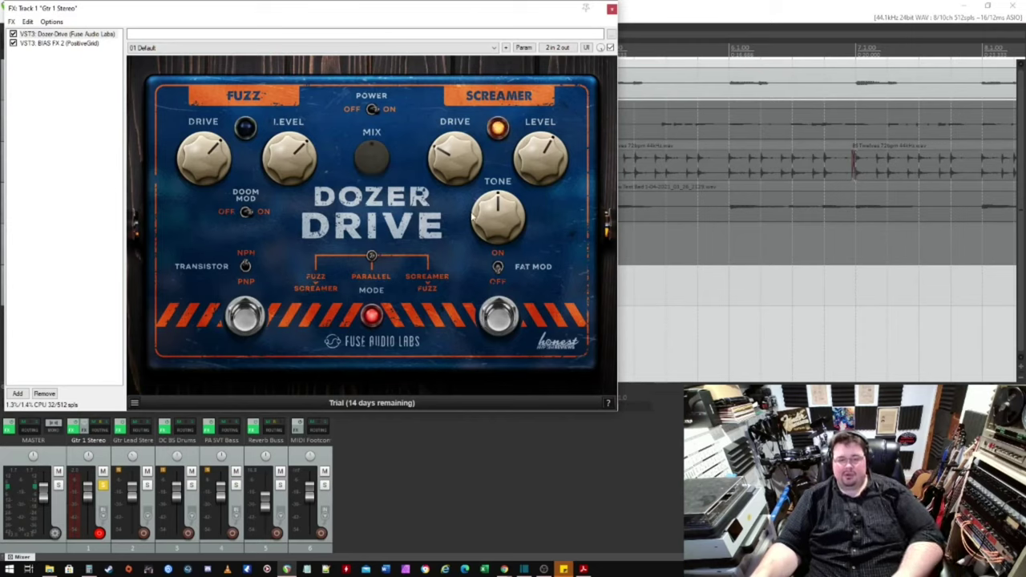
Set Screamer Drive to about 62 and Tone to about 75, trying Fat Mod before switching it off
mouse_move(455, 157)
left_mouse_down()
mouse_move(460, 125)
mouse_move(459, 180)
mouse_move(461, 141)
left_mouse_up()
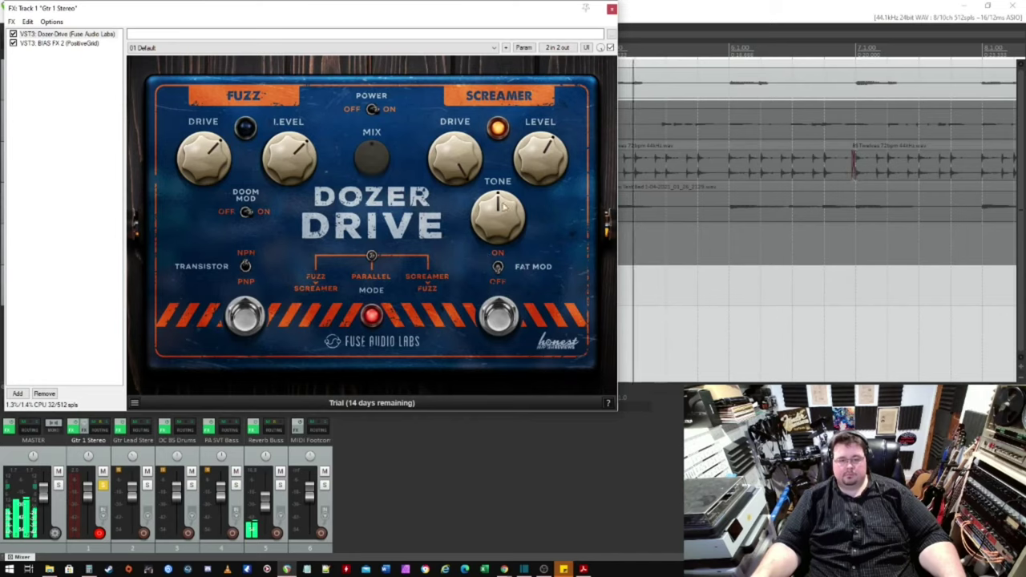
left_click_drag(498, 215, 506, 186)
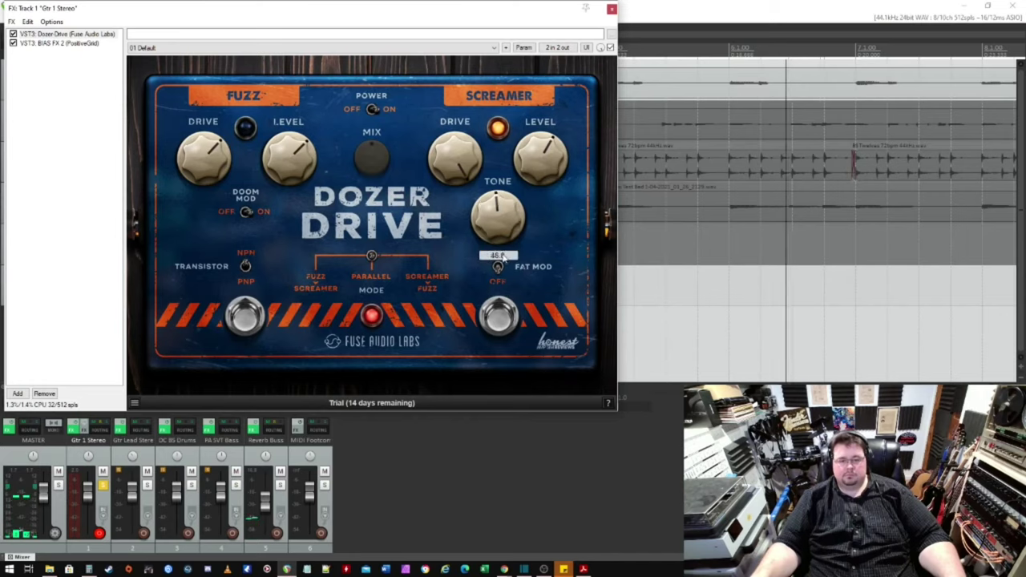
left_click(498, 266)
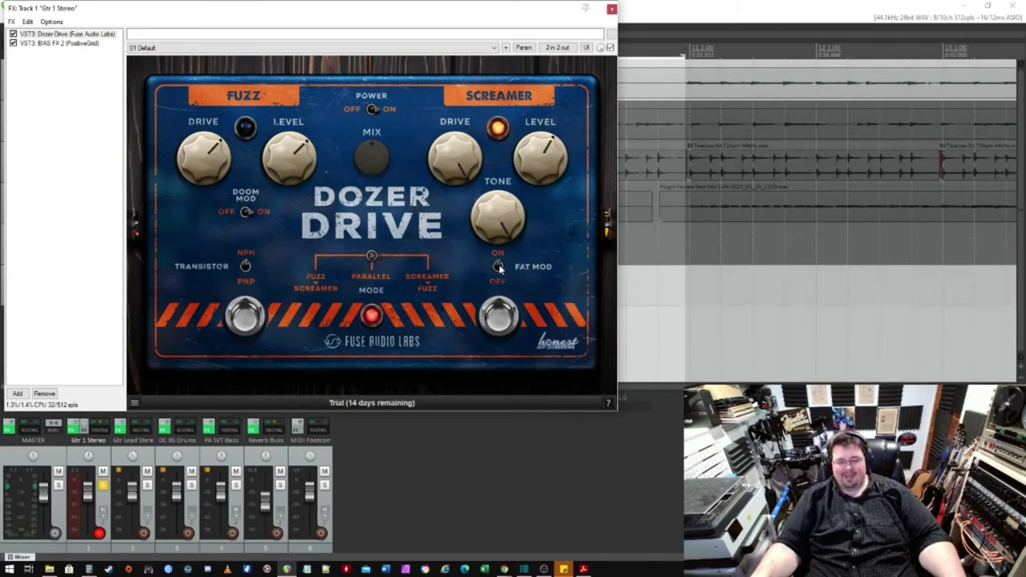
left_click_drag(460, 136, 461, 159)
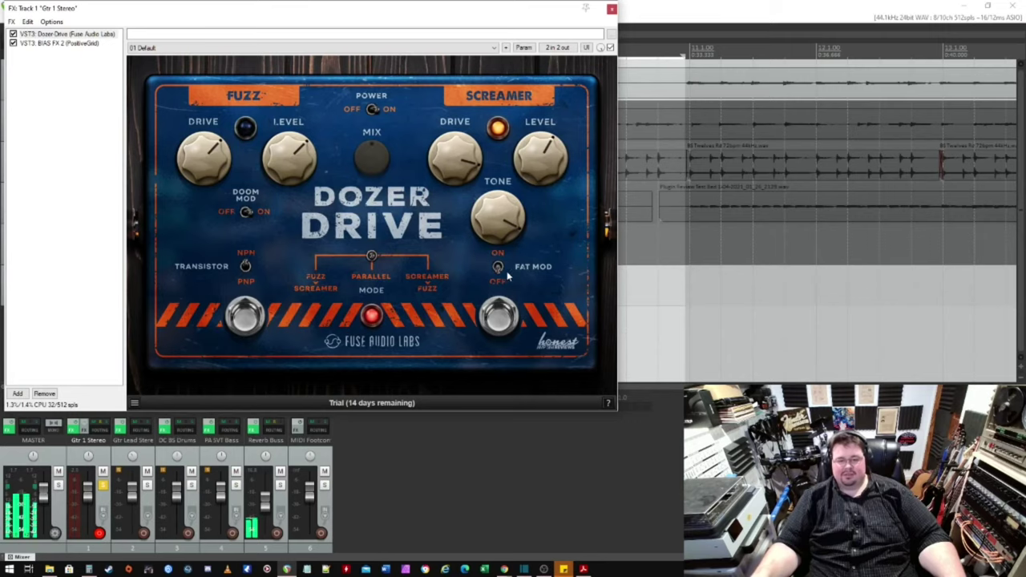
scroll(494, 242, "down", 2)
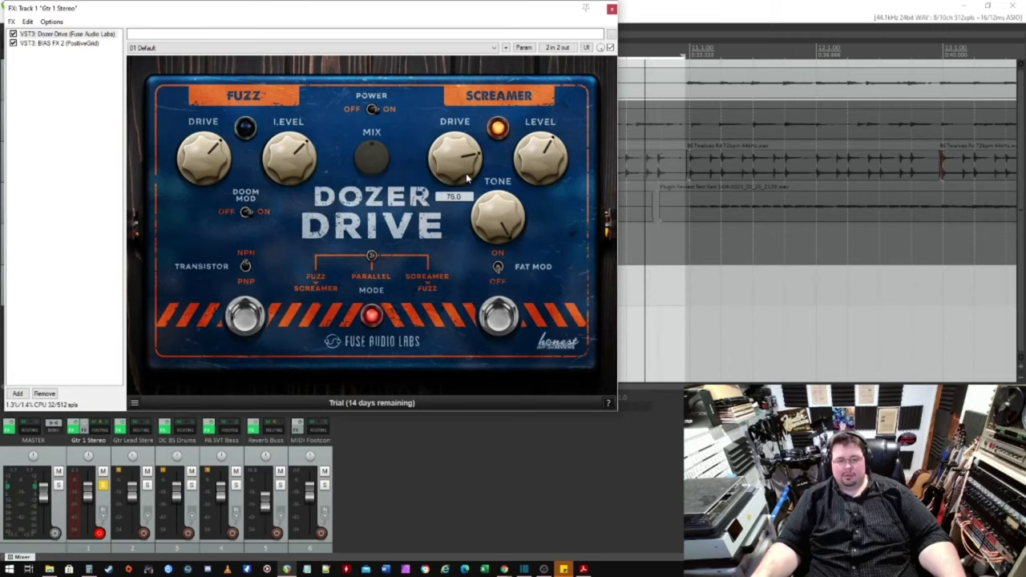
left_click(498, 268)
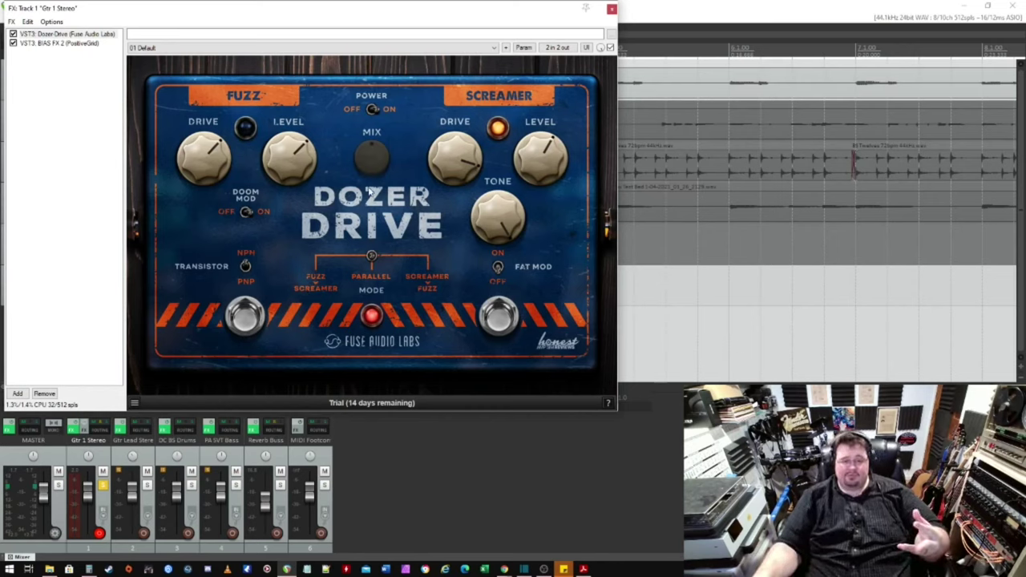
Engage Fuzz alongside Screamer, set Tone near 80, Mix near 34 and Fuzz Drive to 82.4
left_click(246, 319)
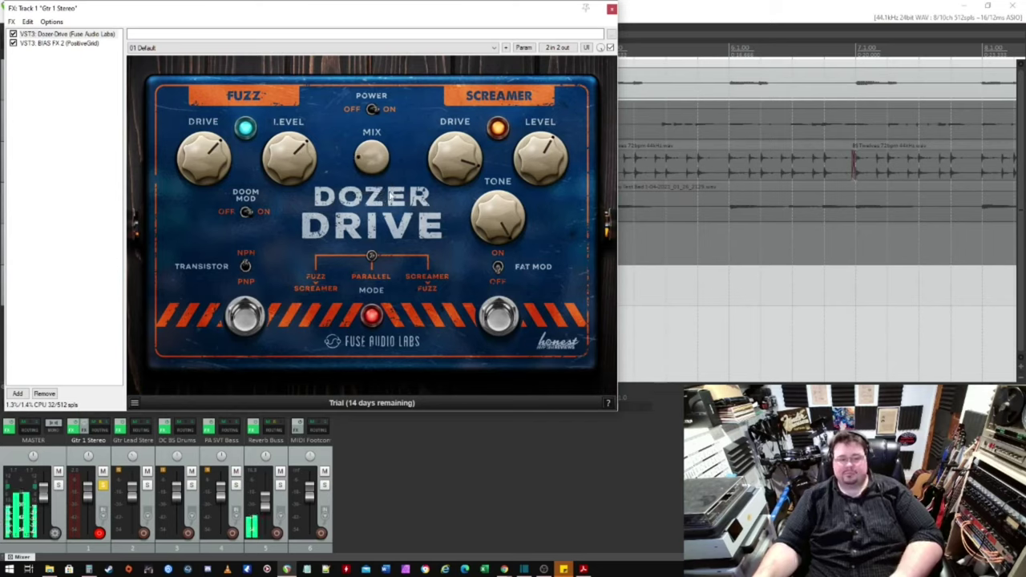
left_click_drag(503, 249, 507, 254)
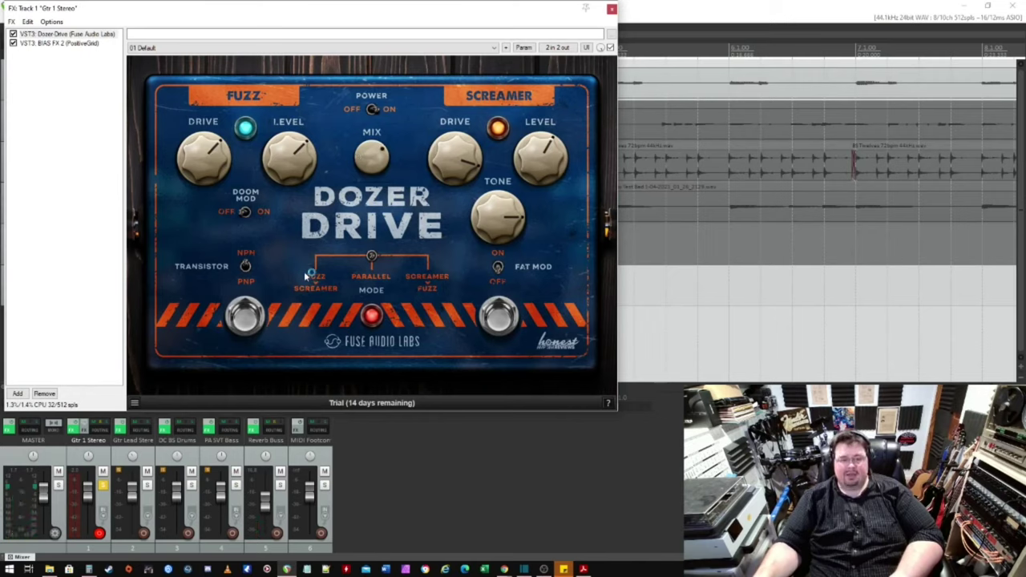
left_click_drag(371, 161, 366, 176)
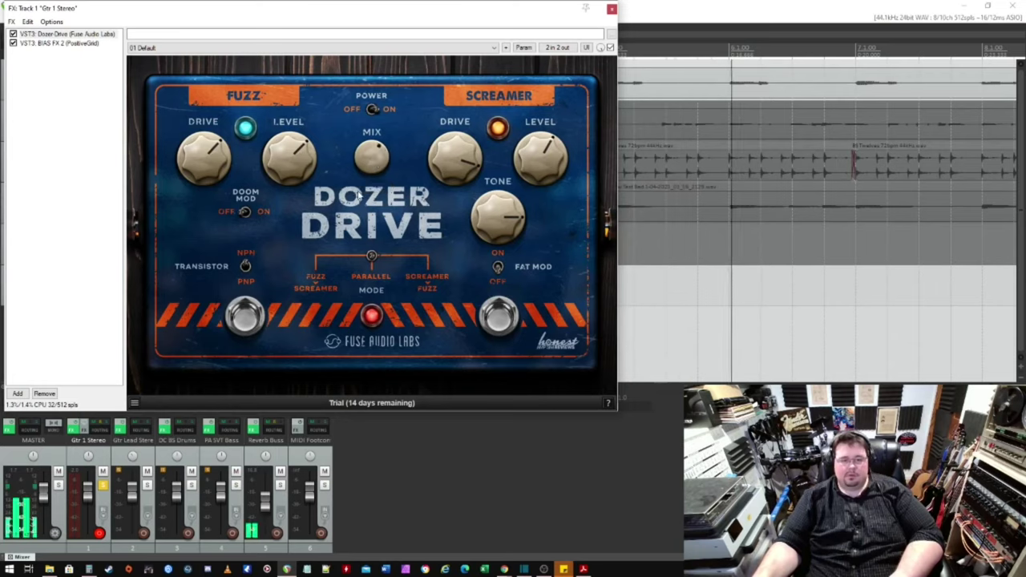
left_click_drag(377, 158, 371, 154)
left_click_drag(207, 154, 218, 135)
left_click_drag(377, 156, 375, 152)
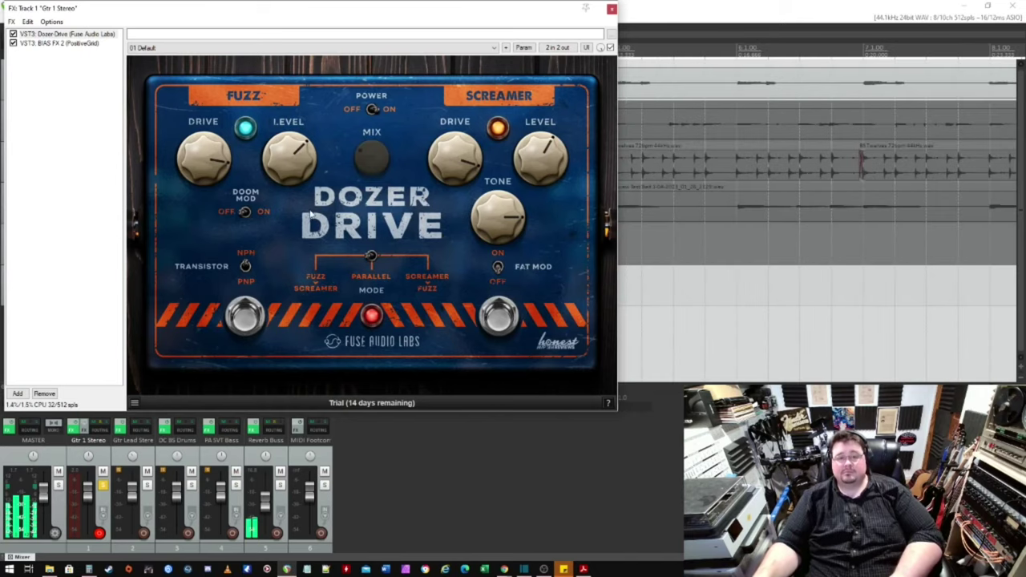
Flip the Mode selector away from Parallel, disabling the Mix control
left_click(370, 253)
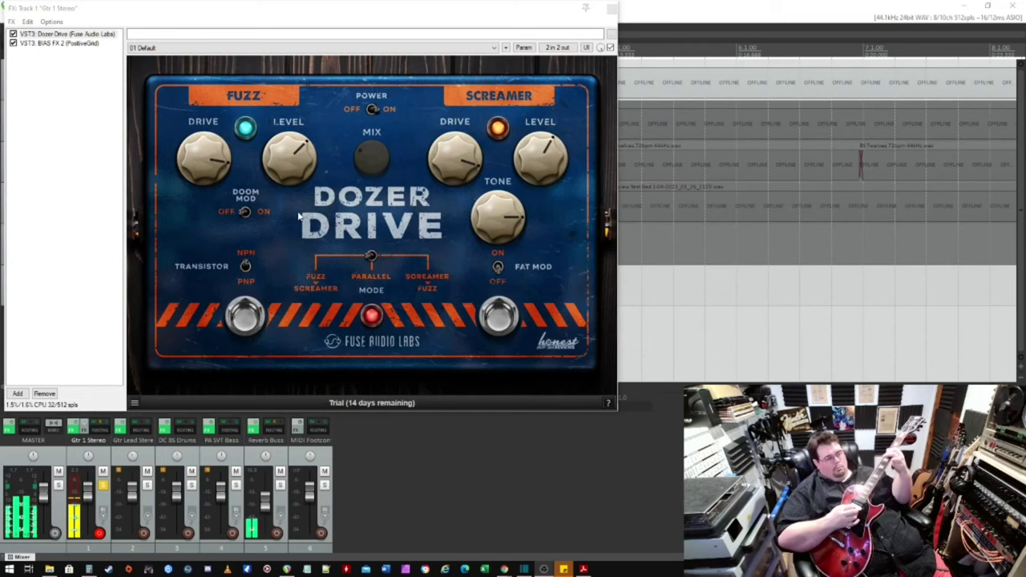
Re-activate the Mix blend and turn on Doom Mod
left_click(361, 158)
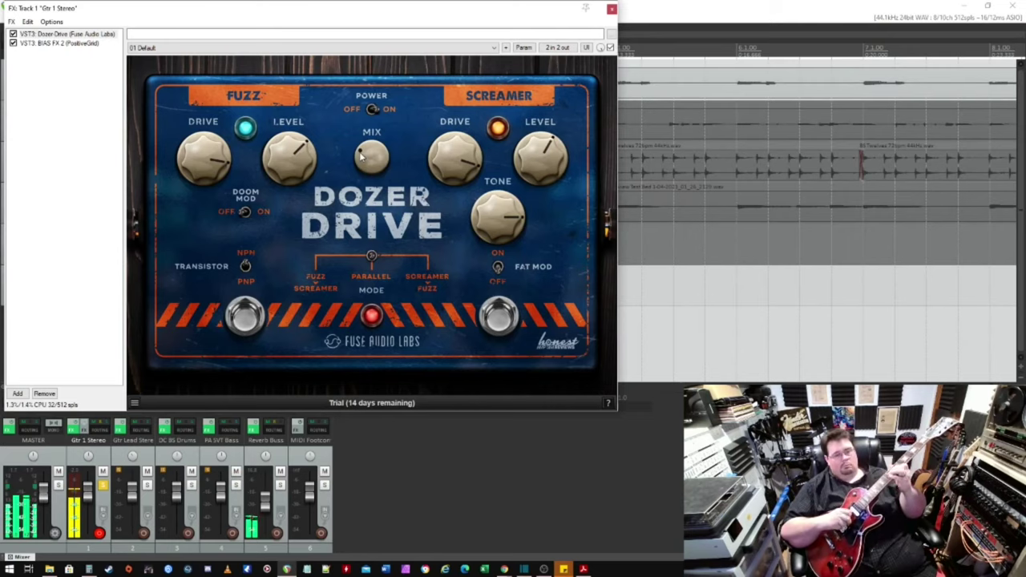
left_click(261, 215)
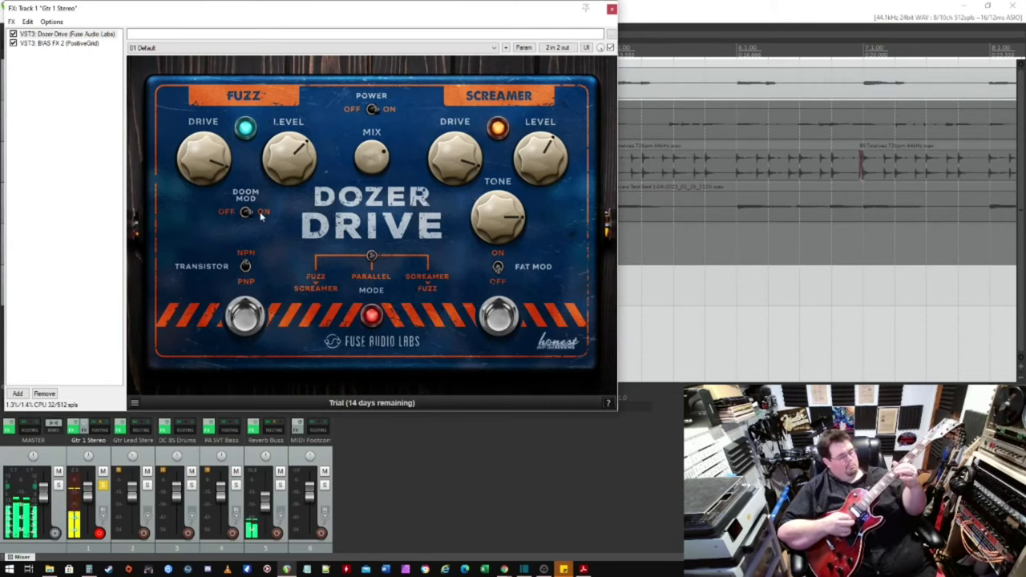